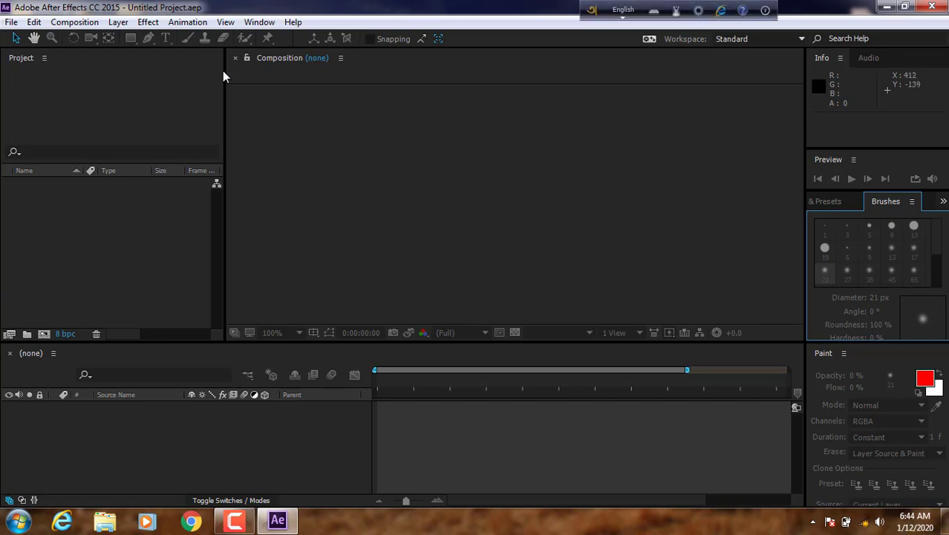
click(12, 22)
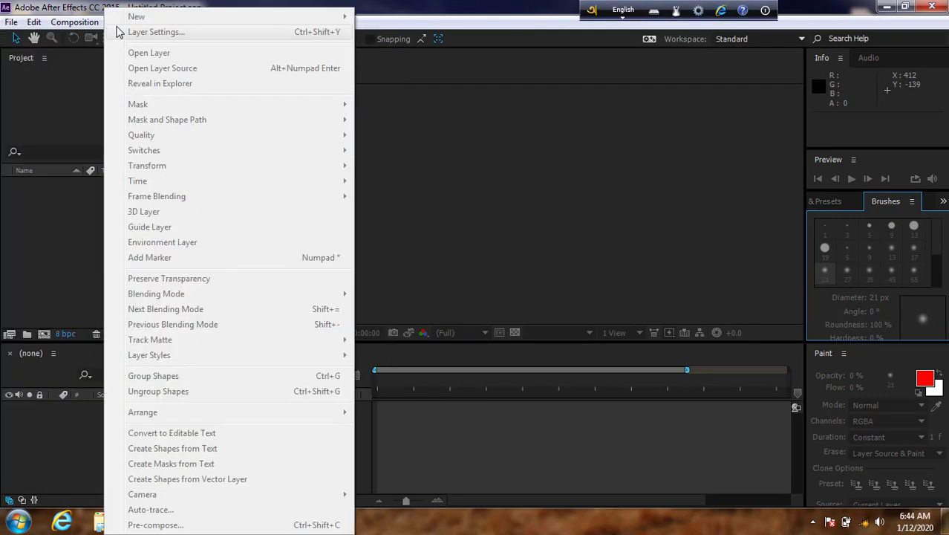
click(511, 205)
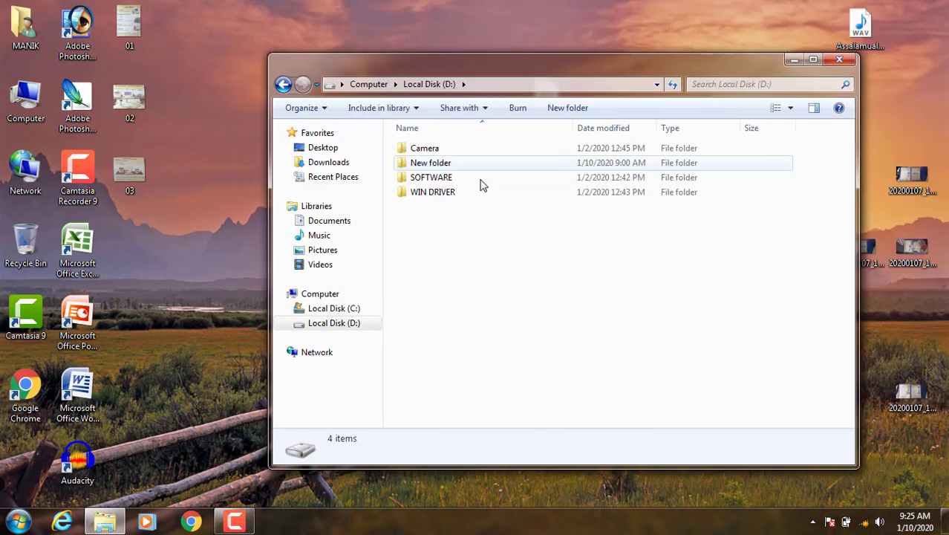
- Run Set-up from the Adobe After Effects CC 2015 folder inside New folder\Adobe_After_Effects_CC_2015_v13.5 on drive D
double_click(439, 164)
double_click(440, 150)
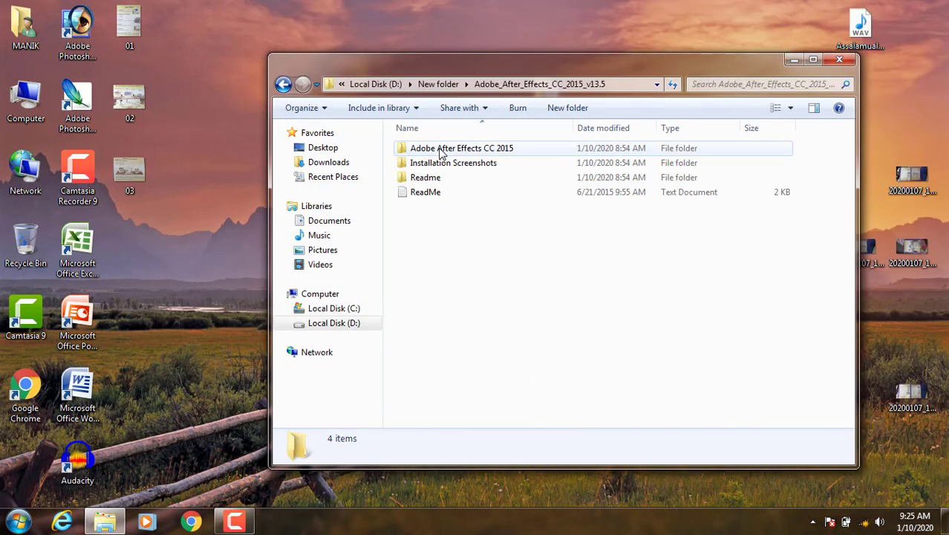
click(481, 152)
double_click(481, 153)
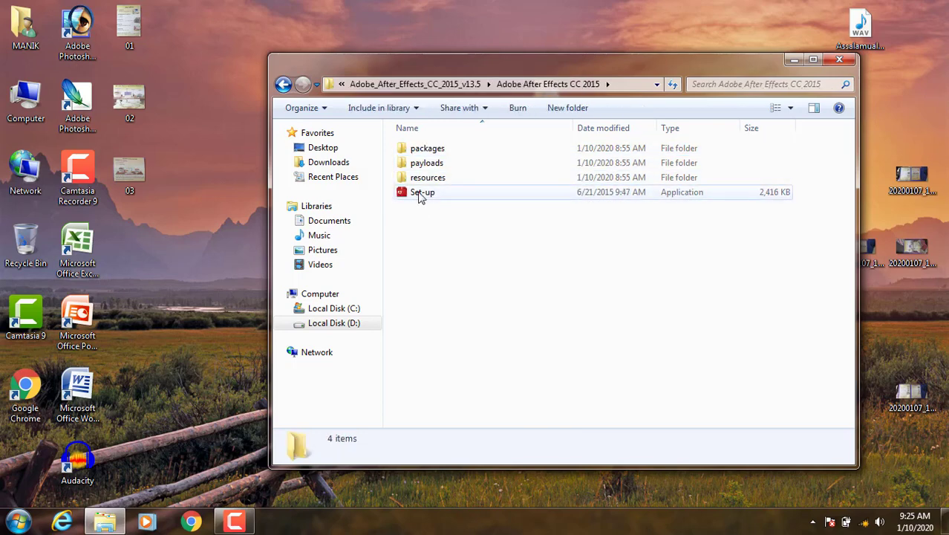
double_click(425, 196)
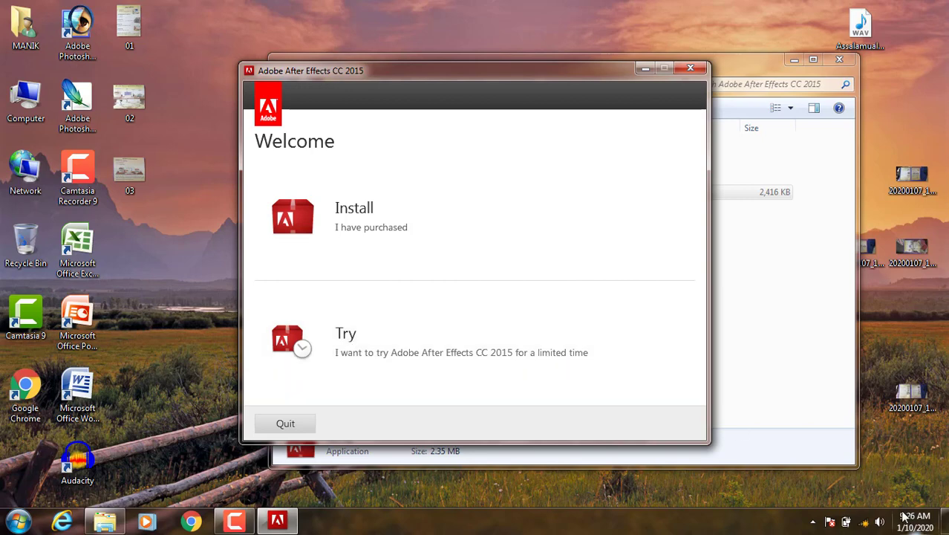
- Install After Effects CC 2015 as a trial, postponing sign-in, accepting the license agreement and keeping the default language and location
mouse_move(863, 527)
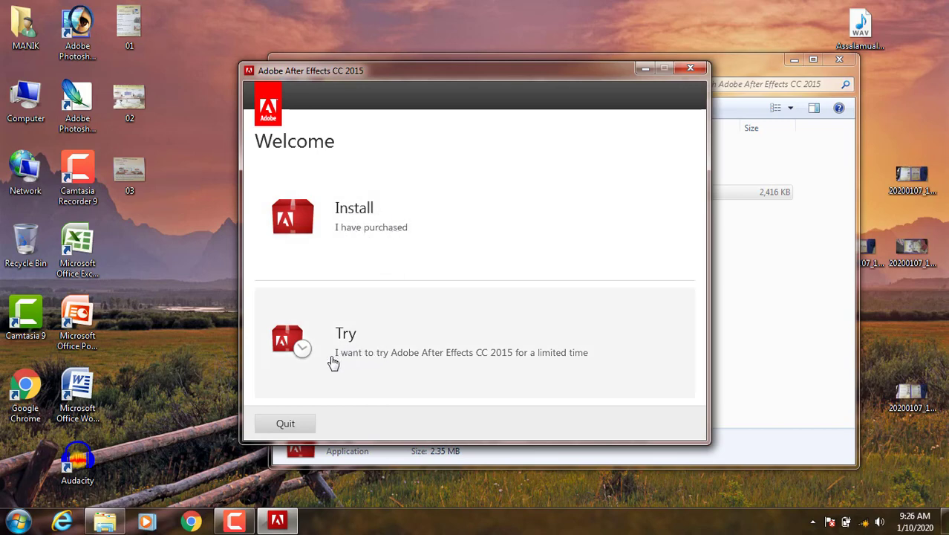
click(416, 351)
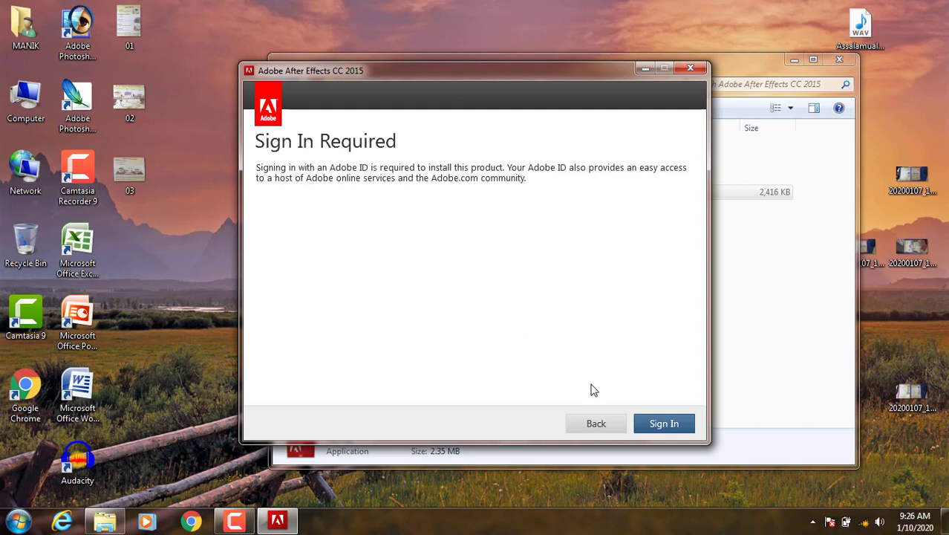
click(660, 425)
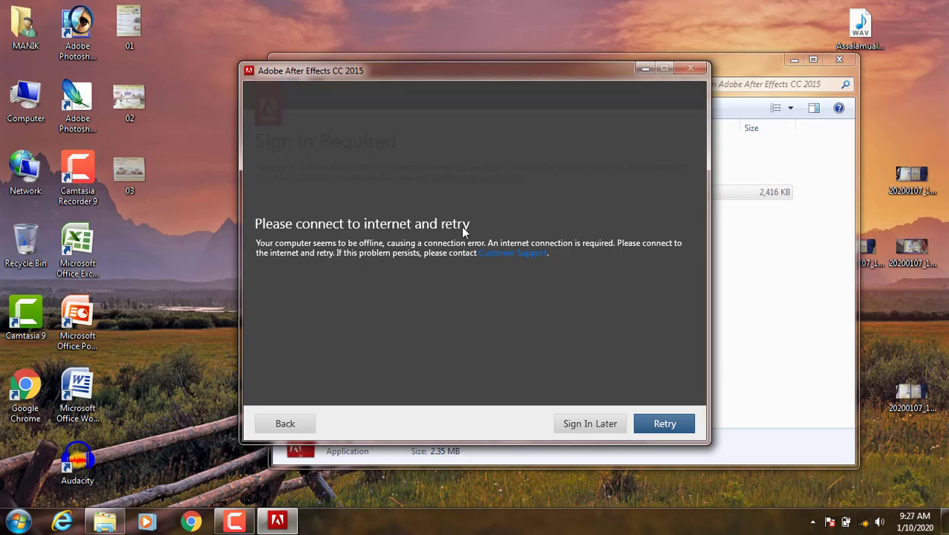
click(586, 425)
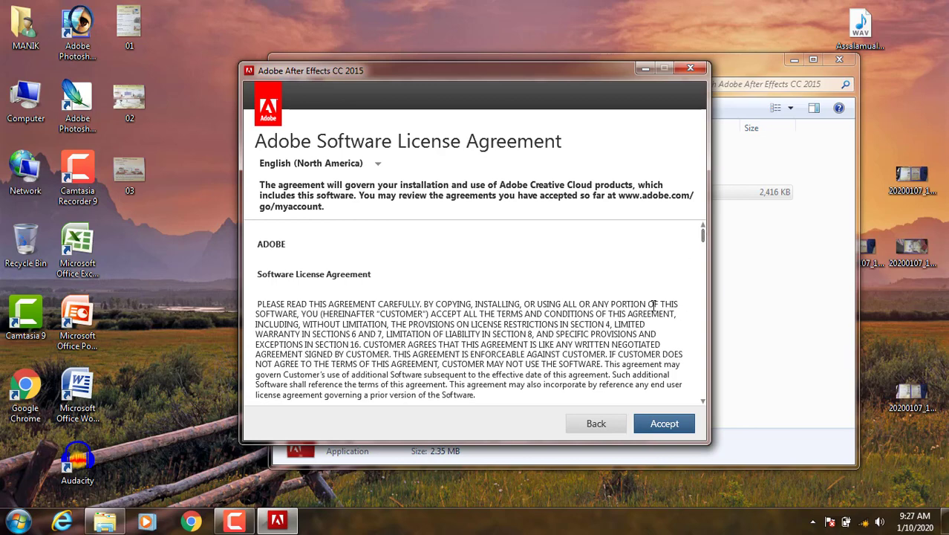
click(664, 424)
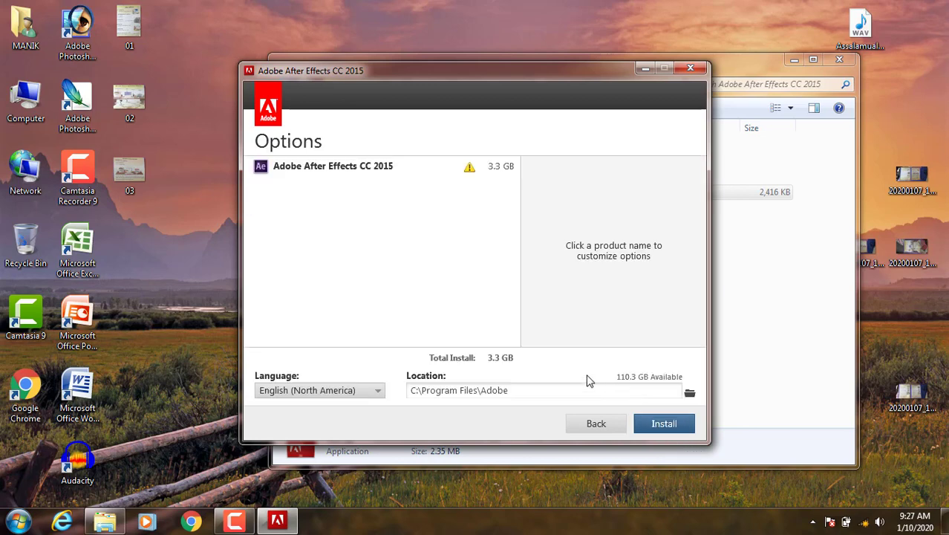
click(665, 424)
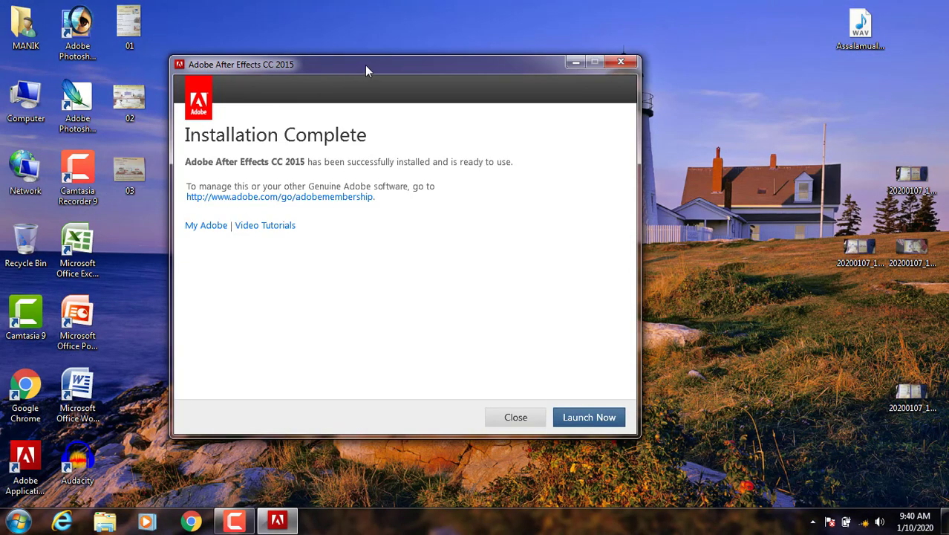
- Launch After Effects CC 2015 from the finished installer, postponing the Adobe ID sign-in and starting the trial
drag(365, 65, 428, 59)
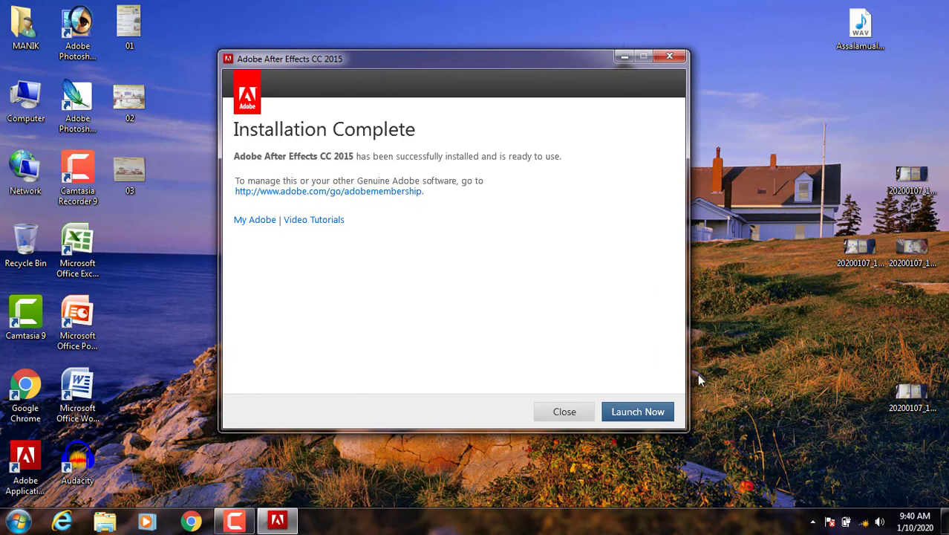
click(635, 415)
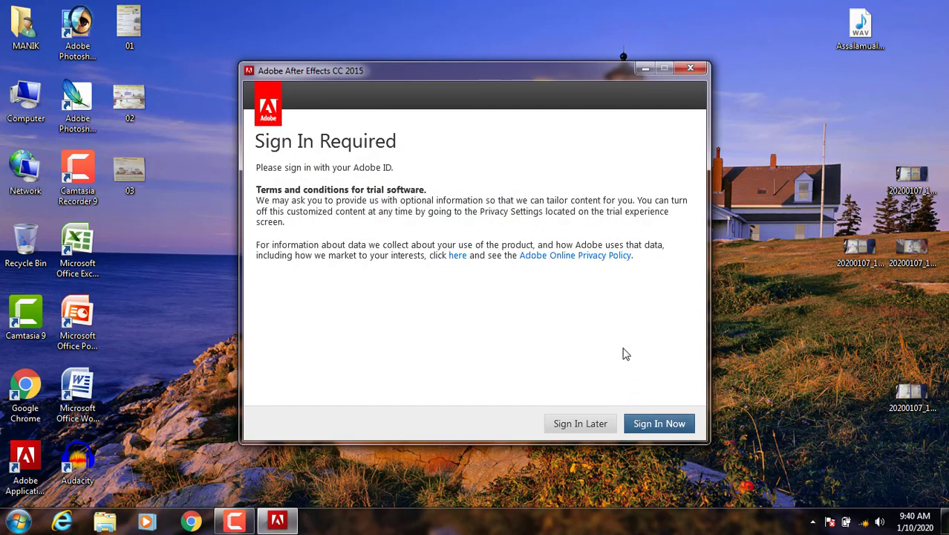
click(578, 425)
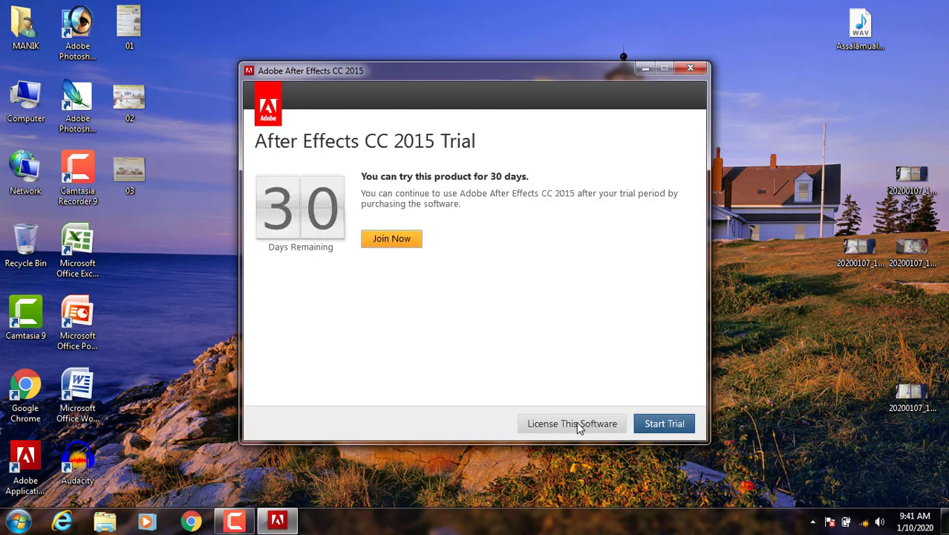
click(666, 424)
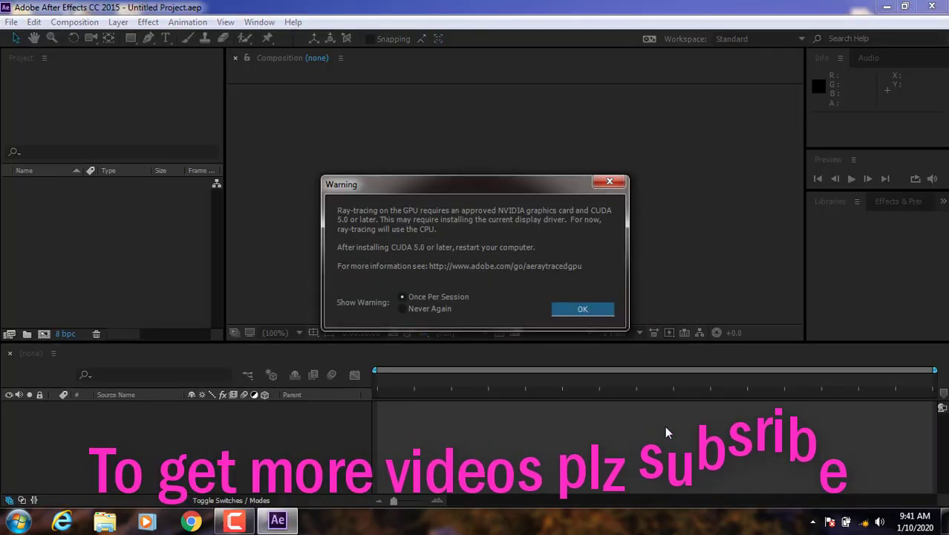
- Dismiss the ray-tracing and QuickTime warnings and the welcome screen, and close After Effects
click(587, 313)
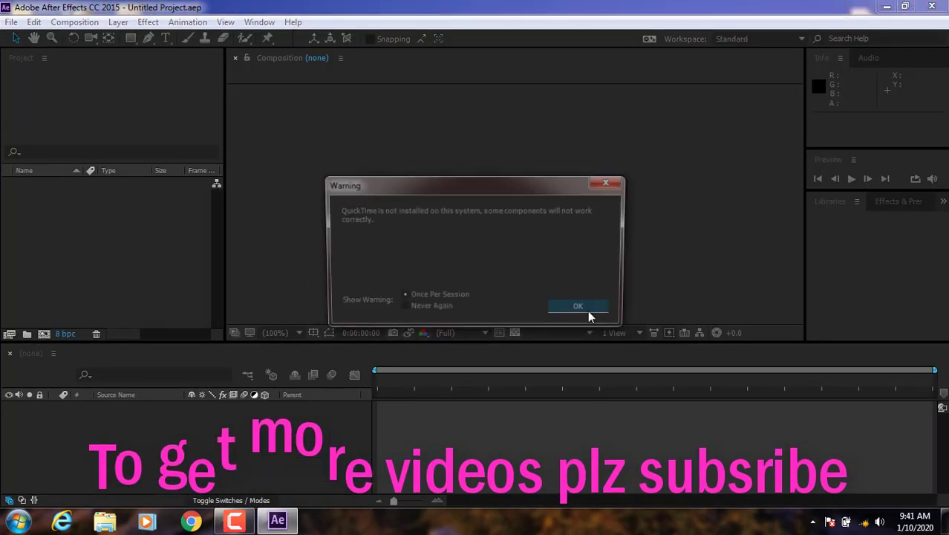
click(591, 308)
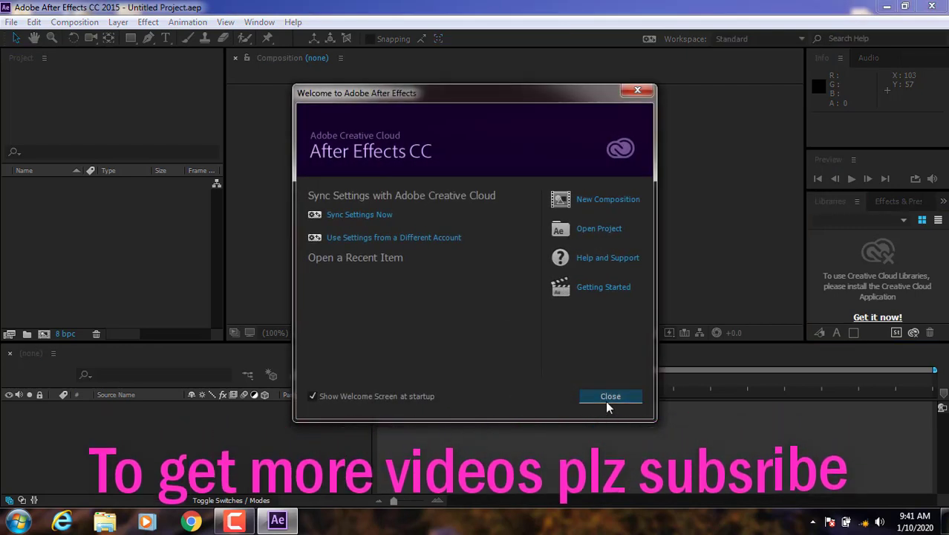
click(606, 401)
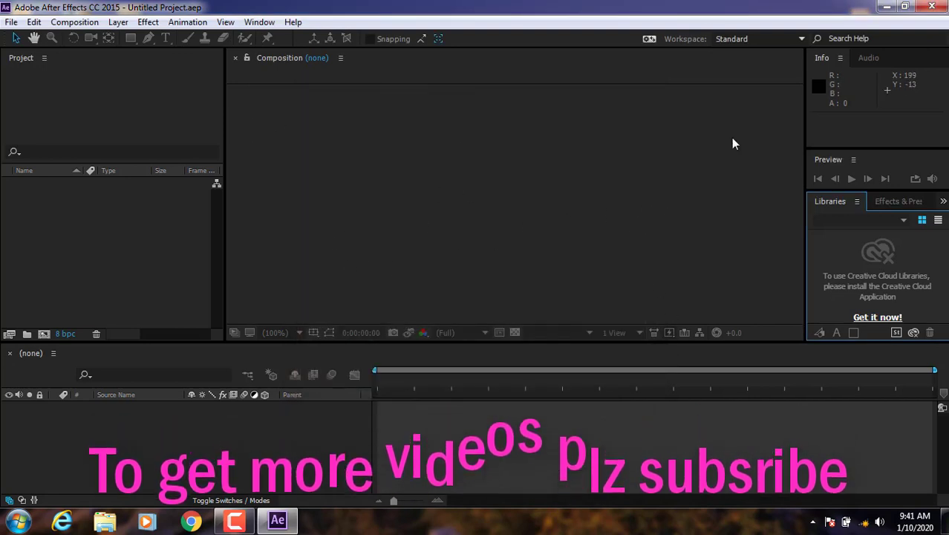
click(932, 7)
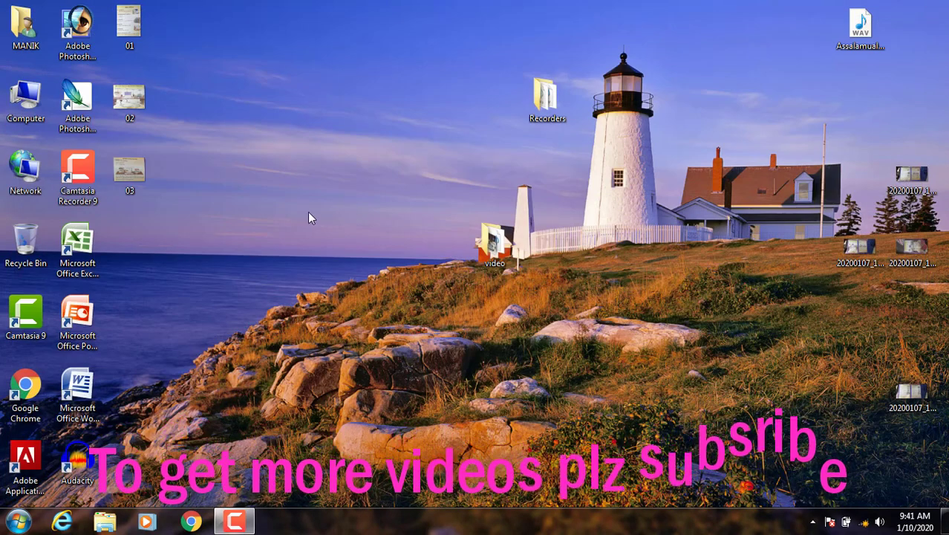
- Open the Readme subfolder of New folder\Adobe_After_Effects_CC_2015_v13.5 on drive D
double_click(26, 97)
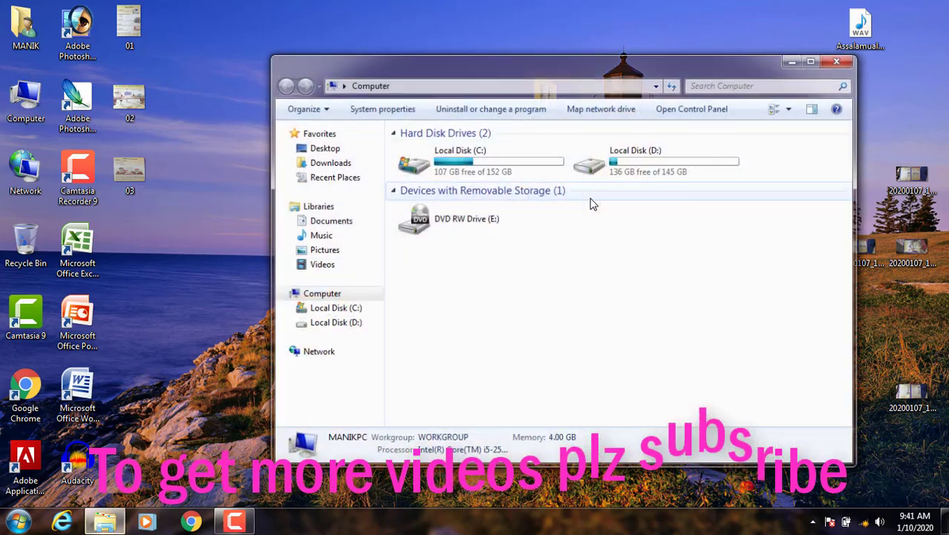
double_click(628, 160)
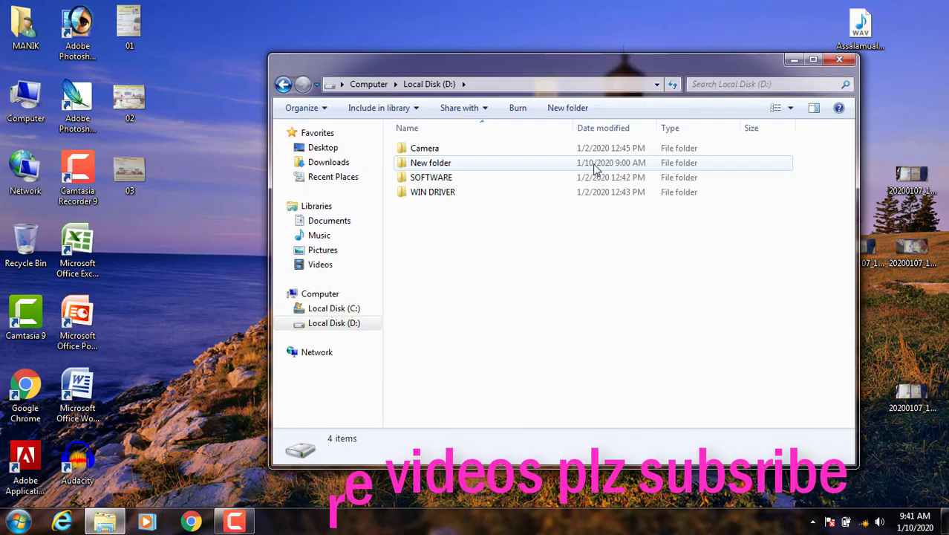
double_click(438, 165)
double_click(442, 148)
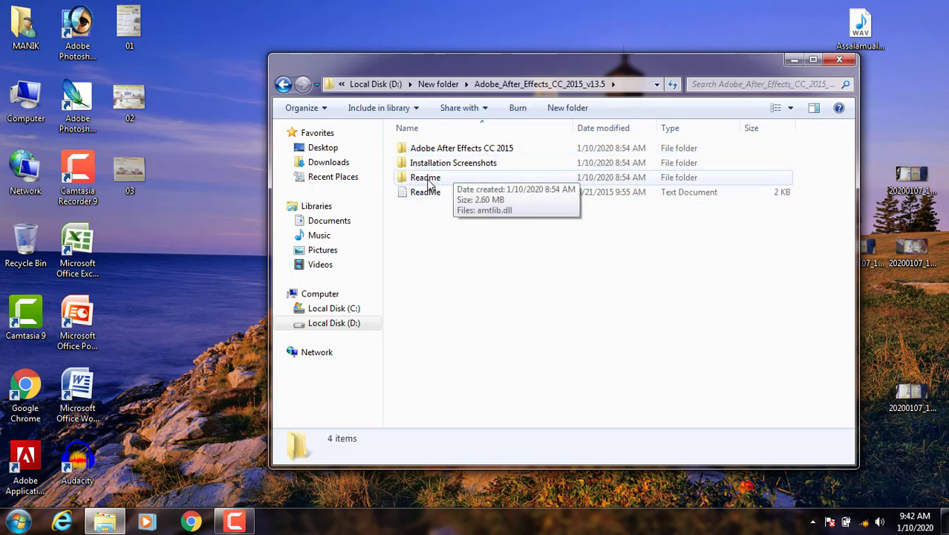
double_click(427, 178)
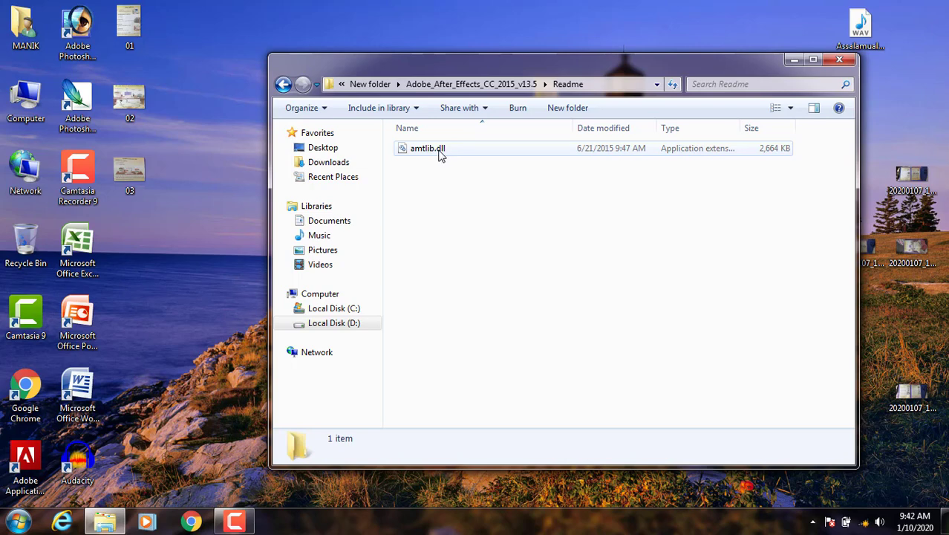
- Copy the amtlib.dll file from the Readme folder
drag(414, 65, 461, 75)
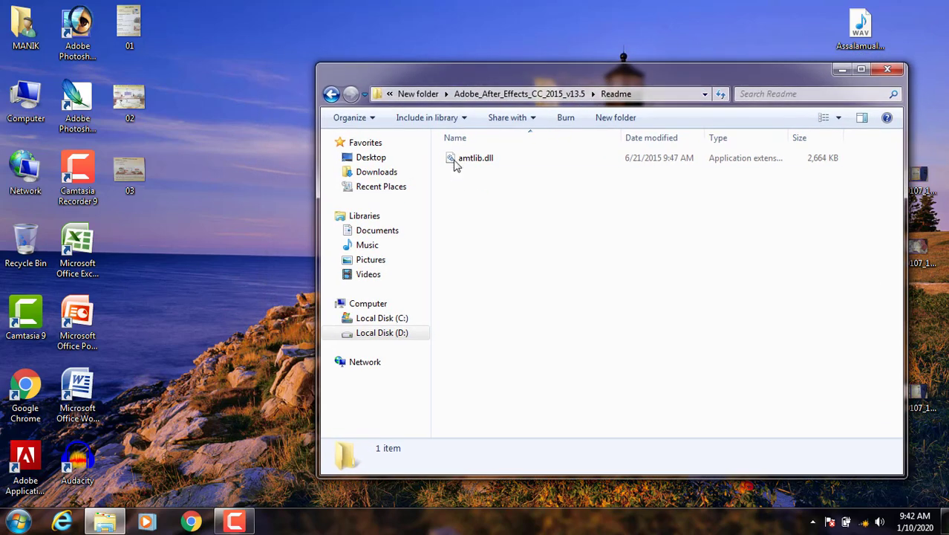
click(476, 160)
right_click(477, 158)
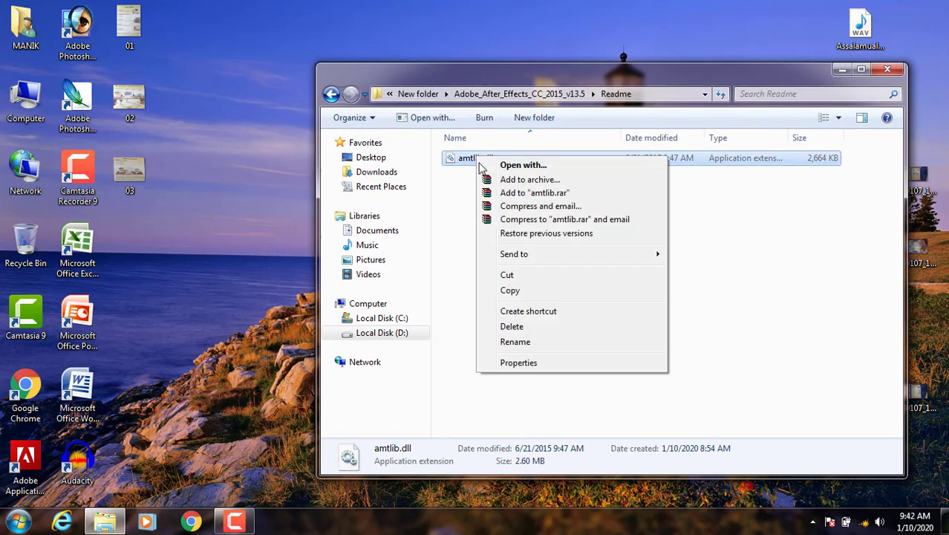
click(512, 290)
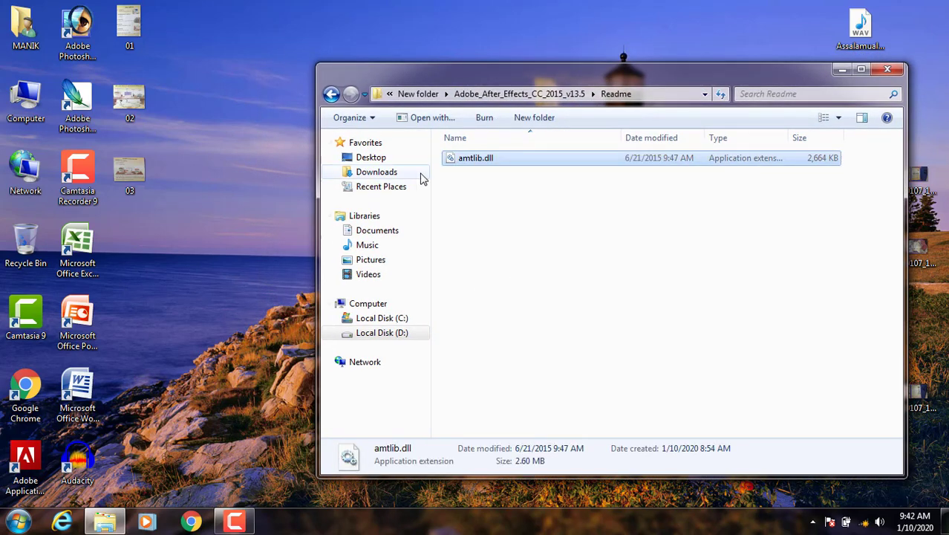
- Open the ReadMe text file in the parent folder and read the full destination directory given for amtlib.dll
click(331, 96)
double_click(471, 204)
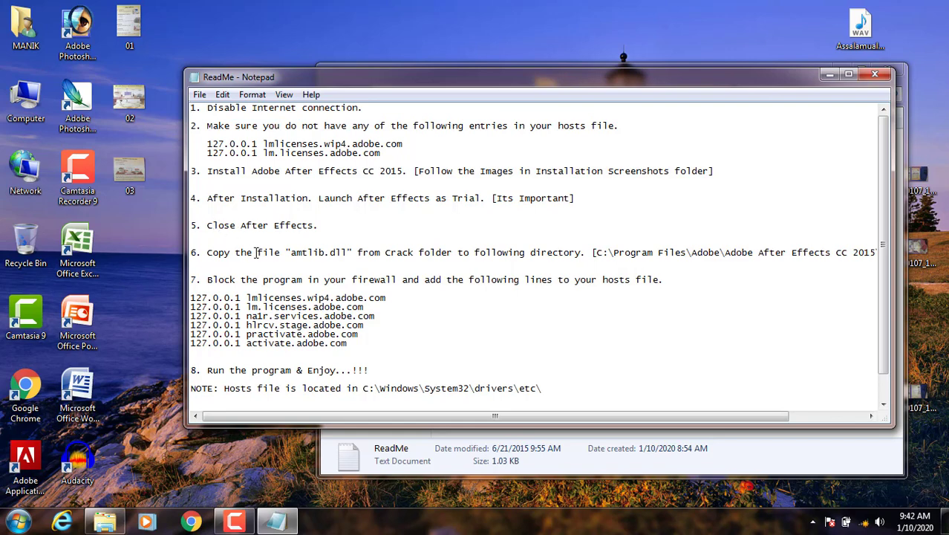
drag(732, 415, 839, 417)
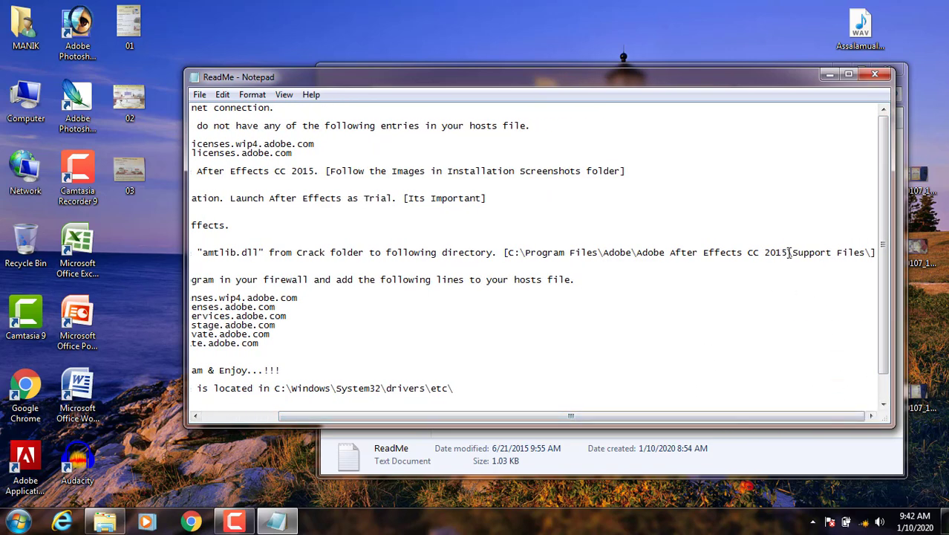
- Open the folder C:\Program Files\Adobe\Adobe After Effects CC 2015\Support Files in a new Explorer window
double_click(36, 104)
double_click(540, 202)
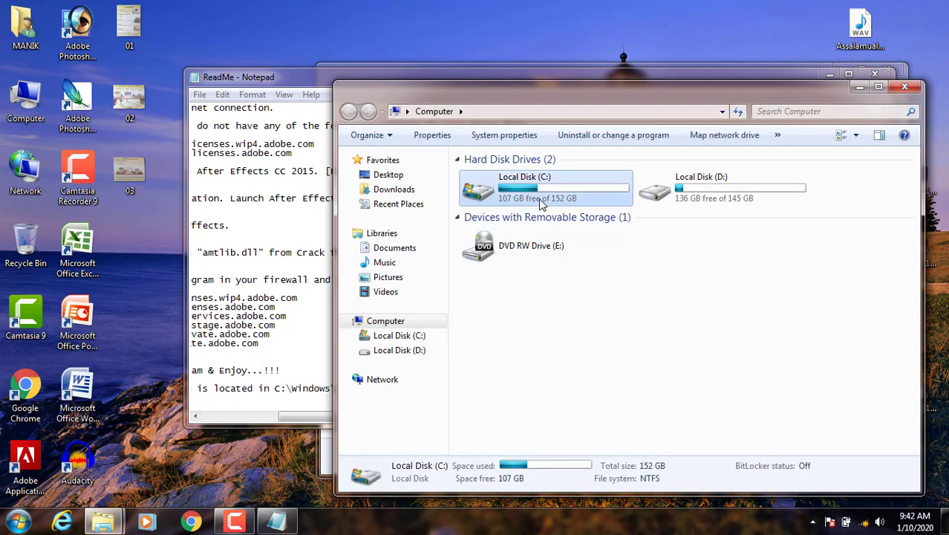
double_click(530, 219)
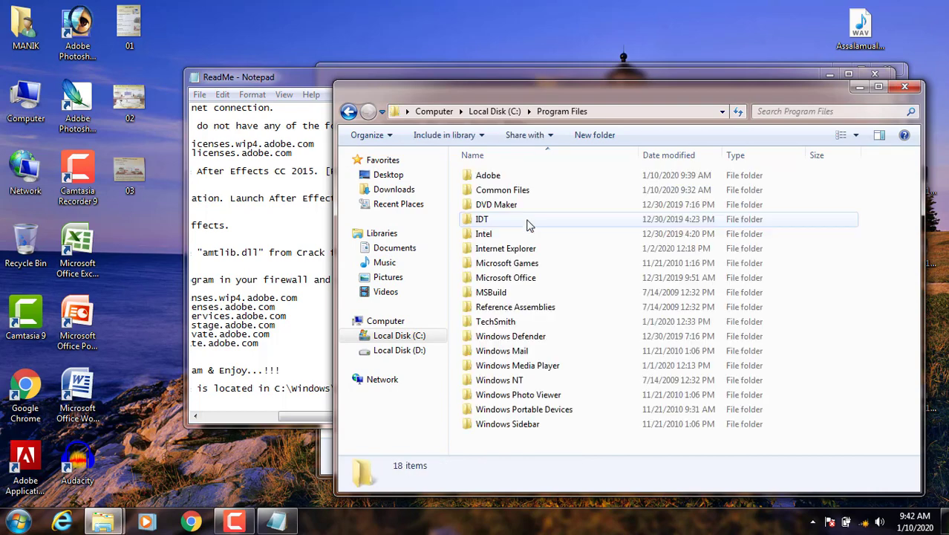
double_click(494, 177)
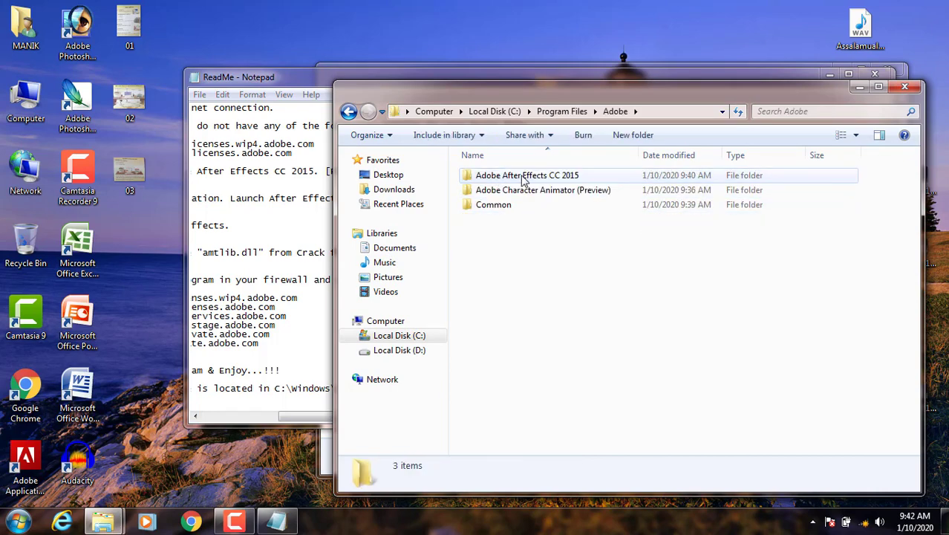
double_click(563, 179)
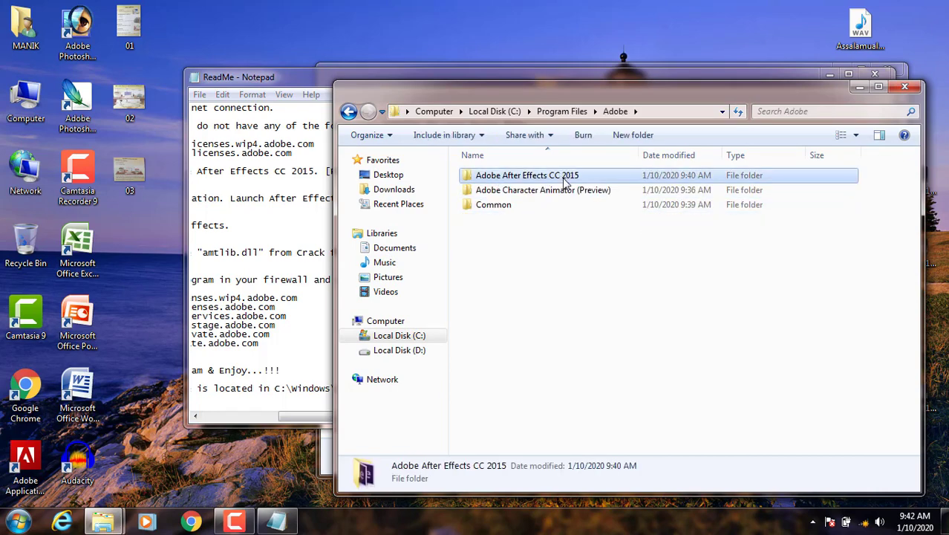
double_click(505, 182)
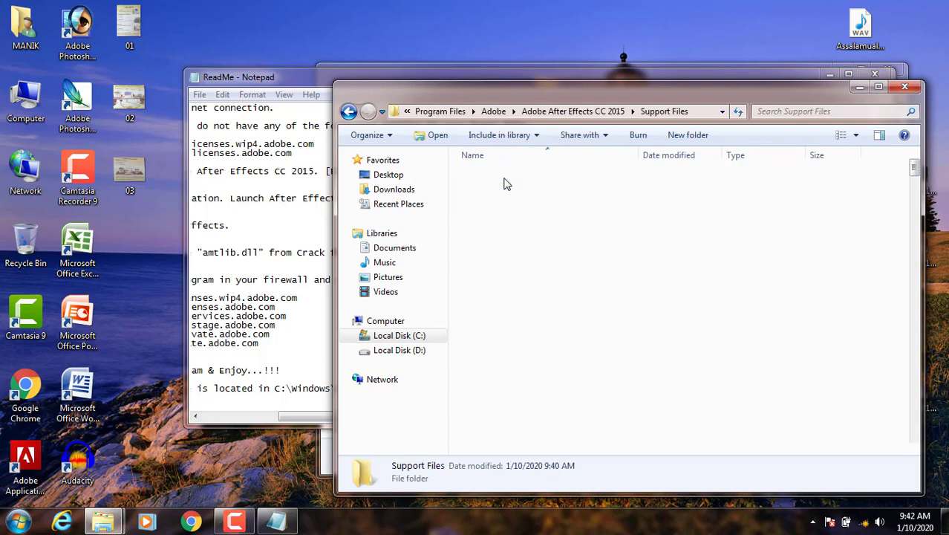
- Paste amtlib.dll into Support Files, replacing the existing file and granting administrator permission
right_click(841, 269)
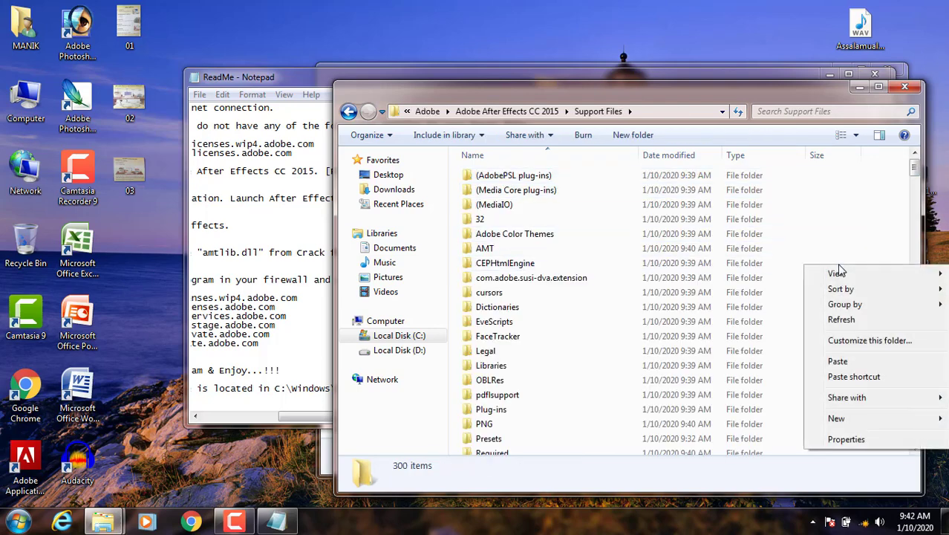
click(839, 362)
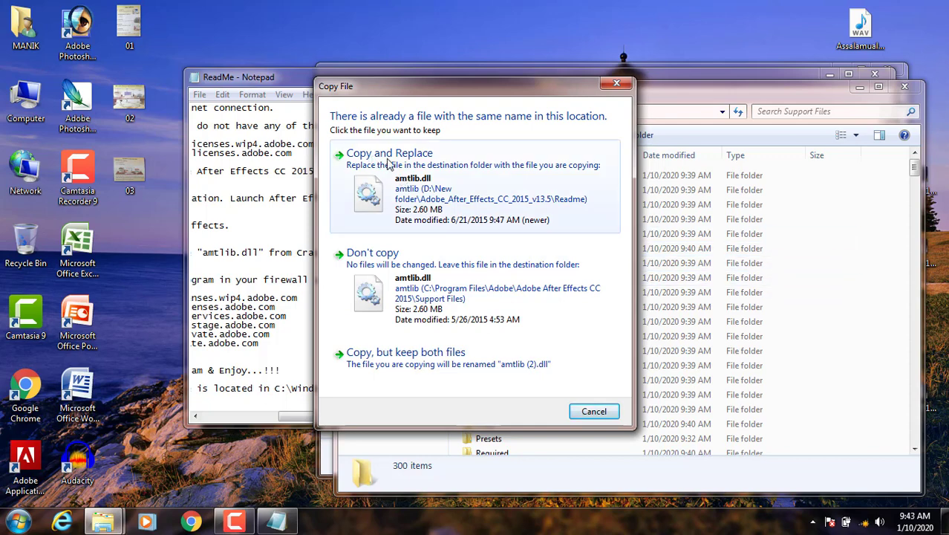
click(418, 201)
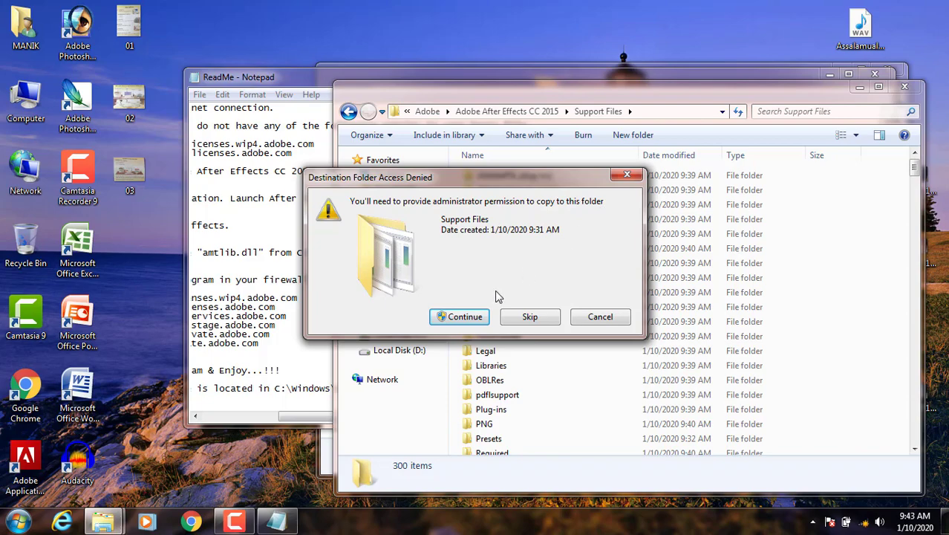
click(463, 317)
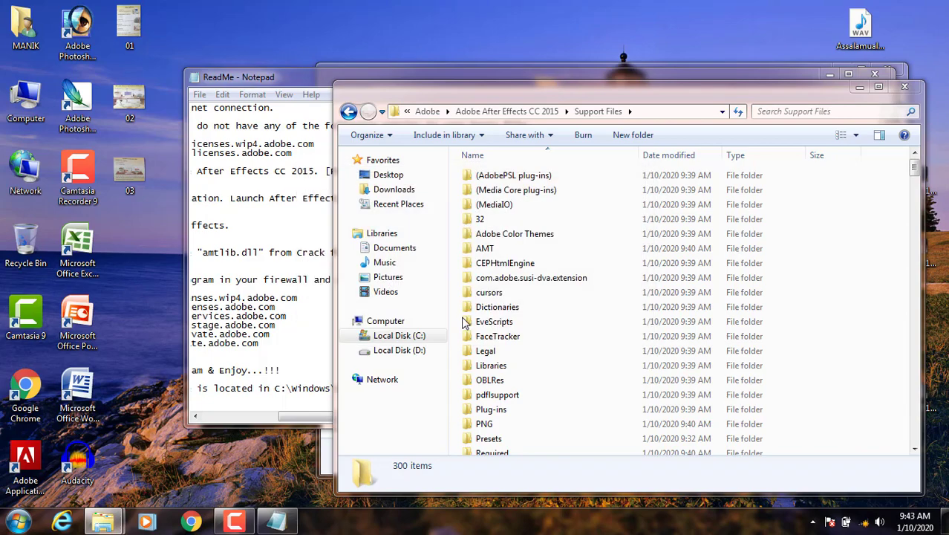